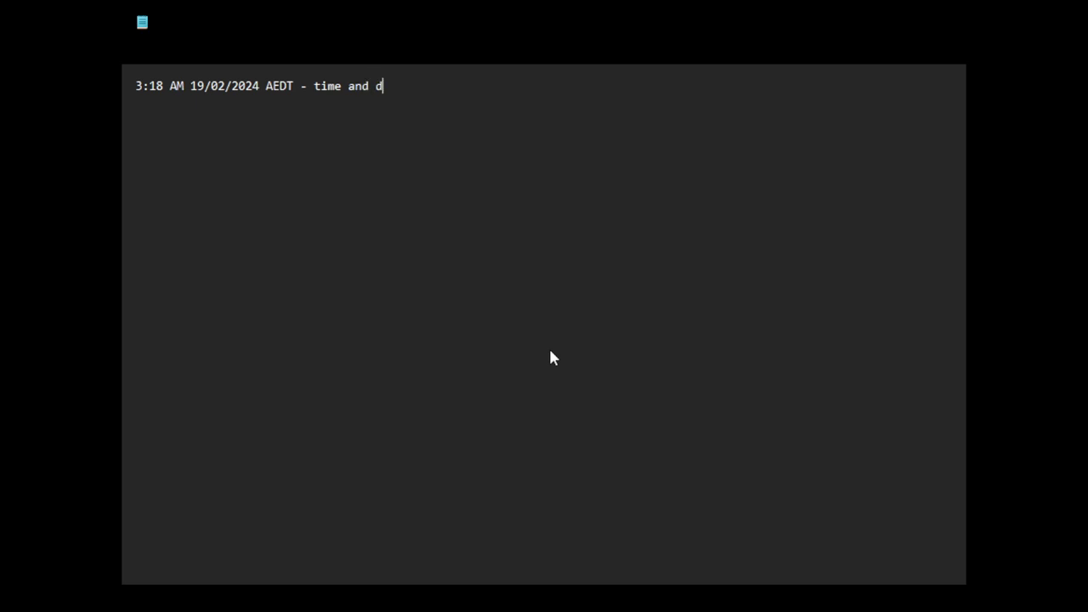
- Finish the heading line as "time and date of recording" and add the line "The day the earth stood still.. Keanu Reeves" below a blank line
text(f recording)
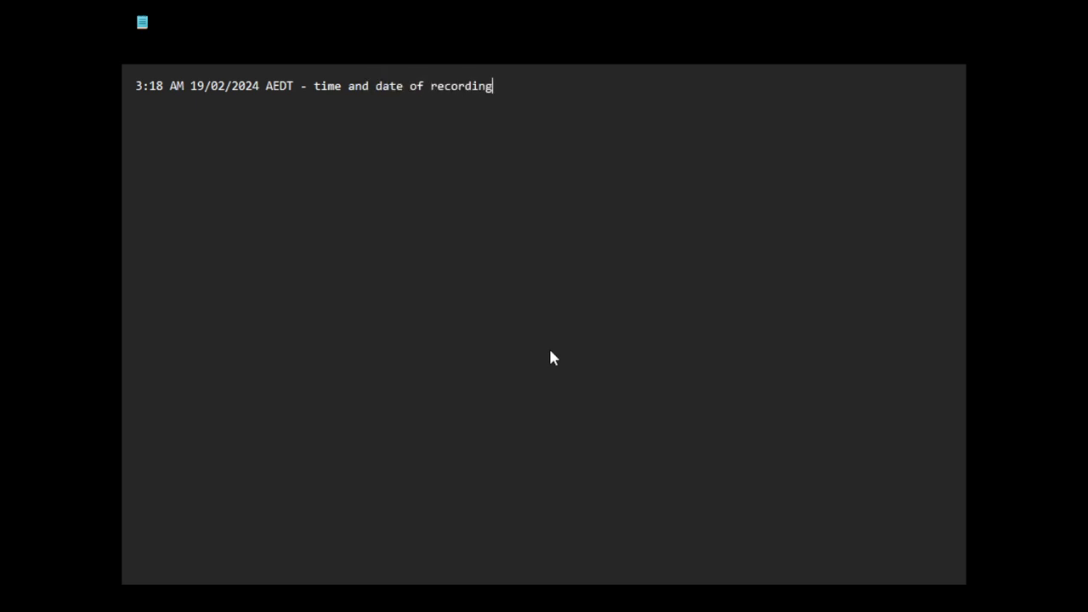
key(Return)
key(Return)
text(The day the earth)
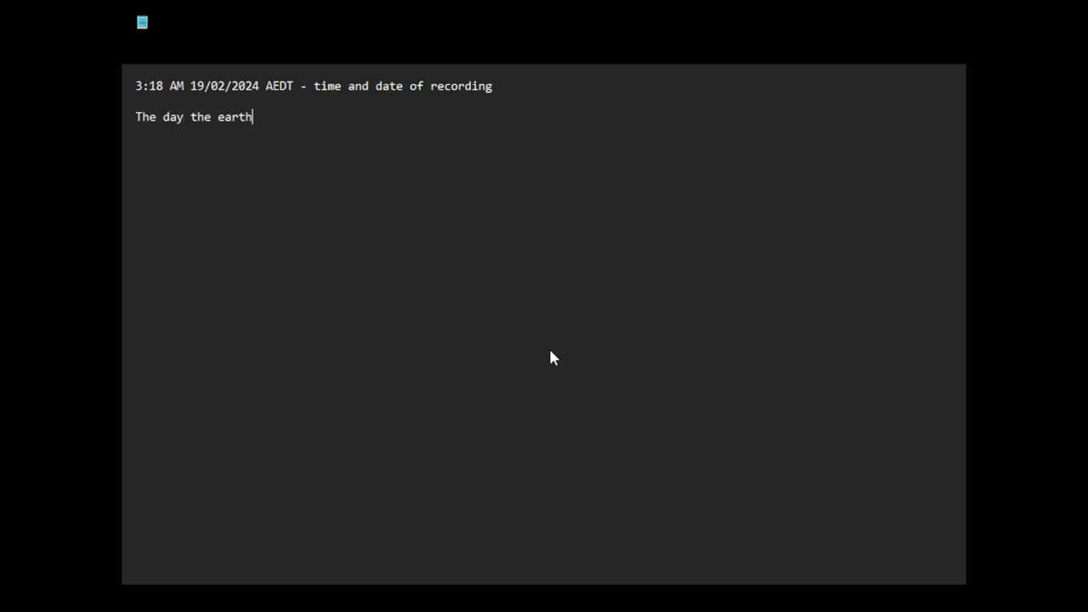
text( stood still.. Keanu Reeves)
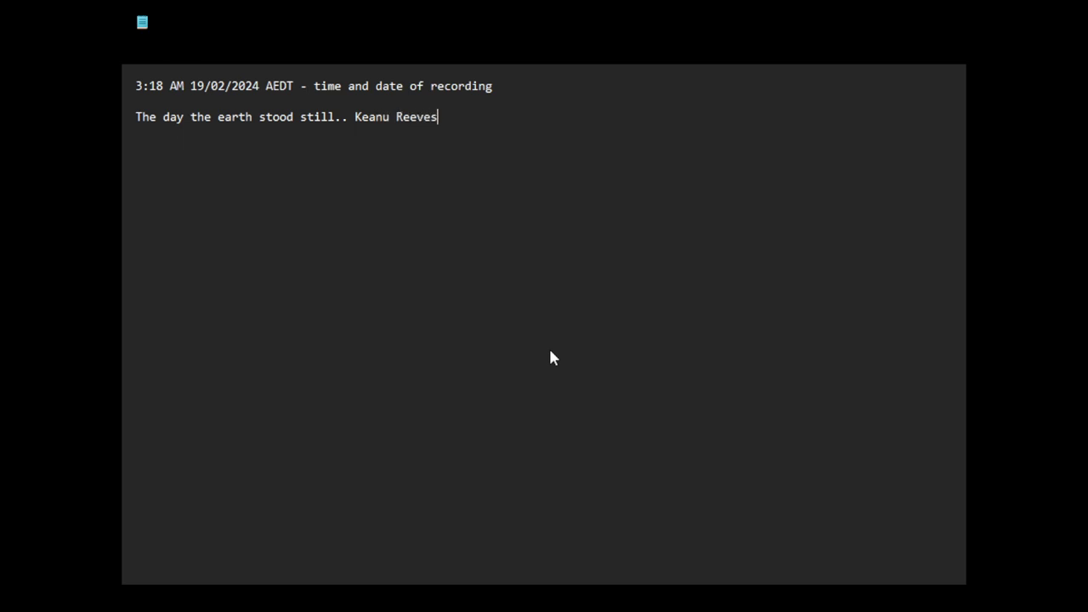
key(Return)
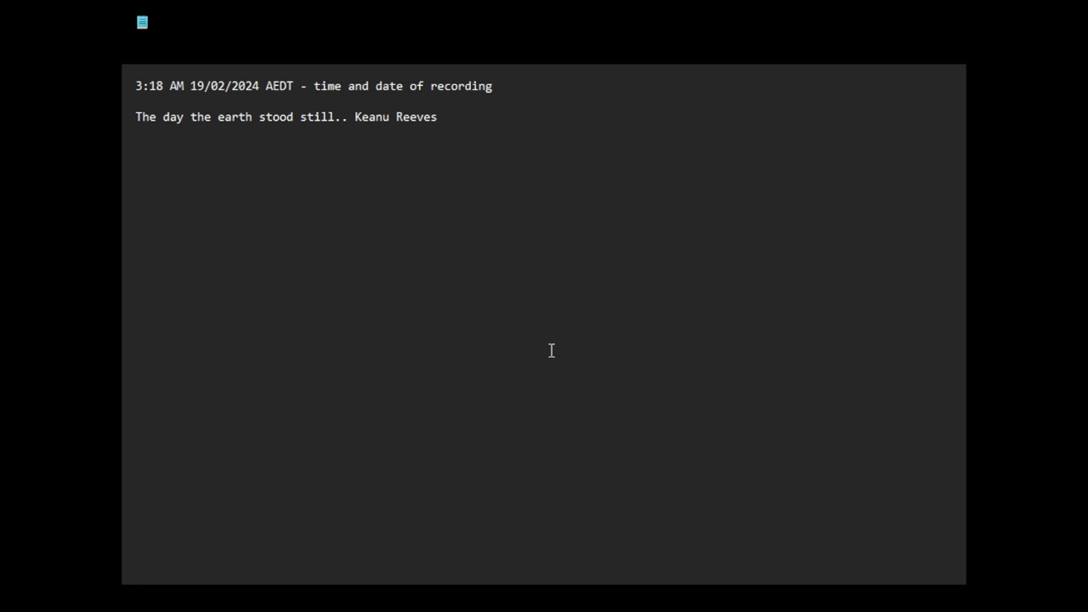
- Add the paragraph "The truth about the existence of NHI on this planet should be revealed." followed by a blank line
click(256, 196)
text(The truth about the exis)
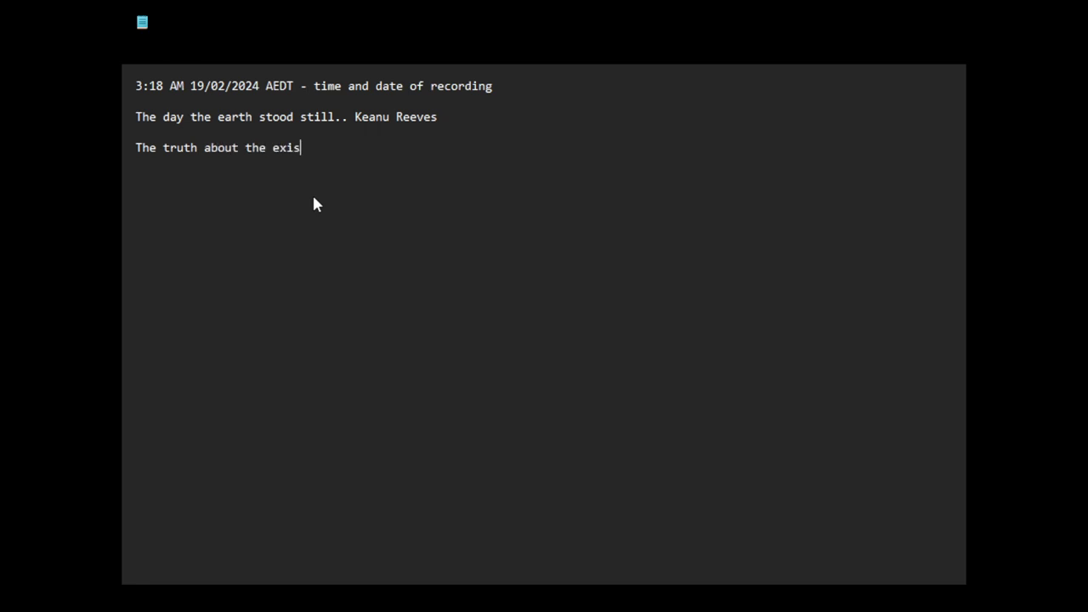
text(tence of NHI on this p)
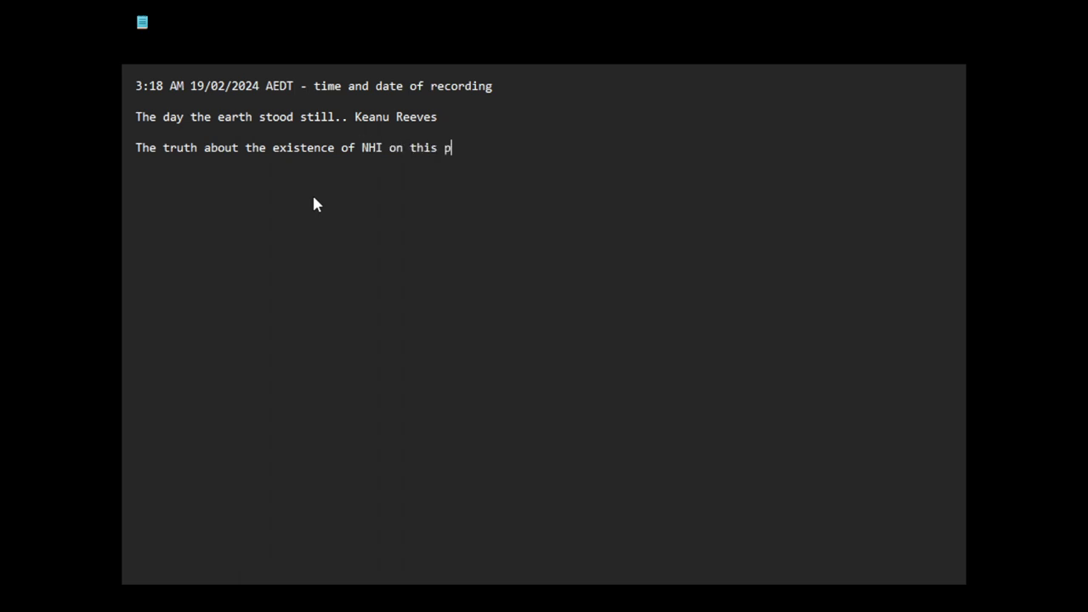
text(lanet should be revealed.)
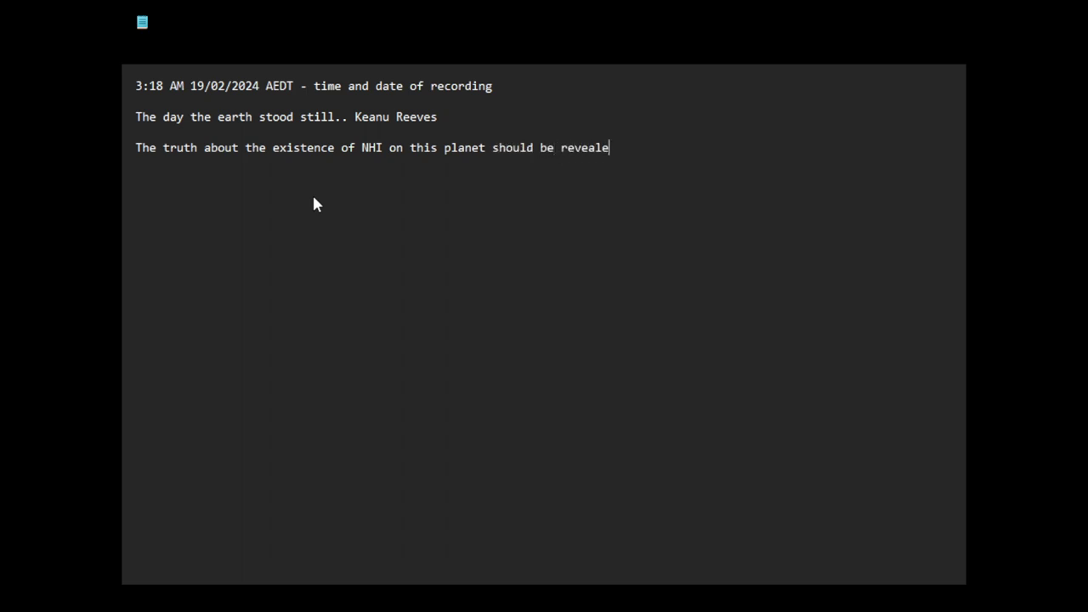
key(Return)
key(Return)
- Add the paragraph "But, I'm not sure if humans will want to live in peace with these other non-human intelligent beings."
text(But, I'm not sure )
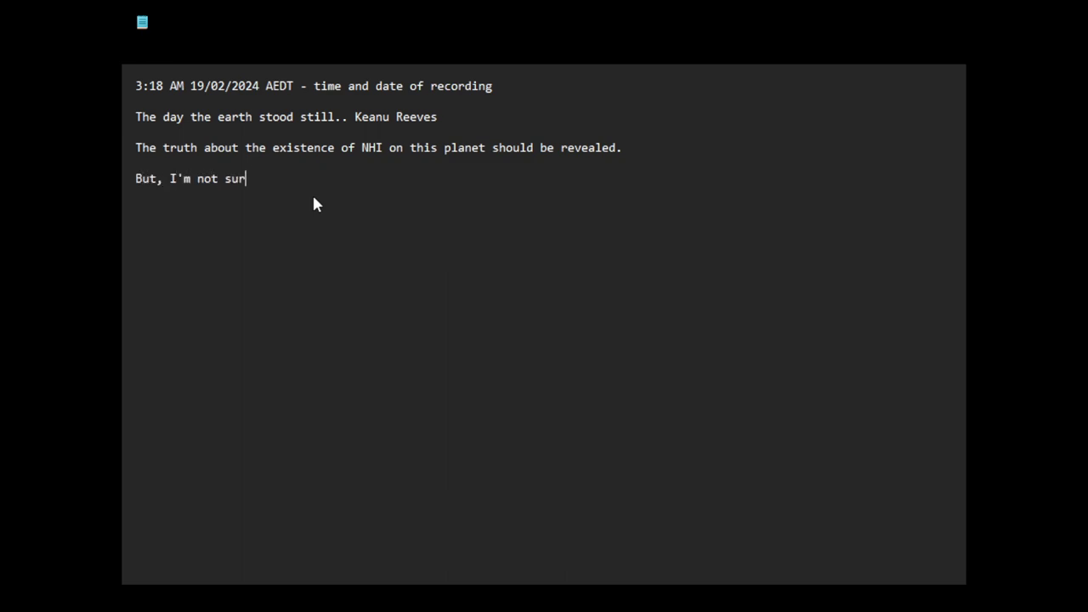
text(if humans will want to live in e)
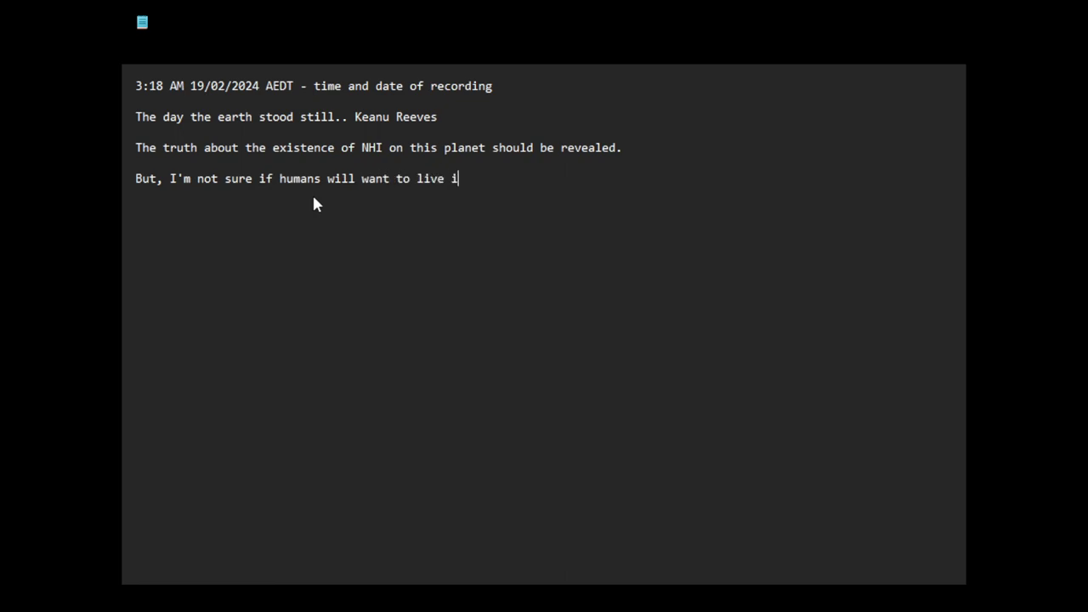
key(BackSpace)
text(pe)
key(BackSpace)
key(BackSpace)
text(peace with these other n)
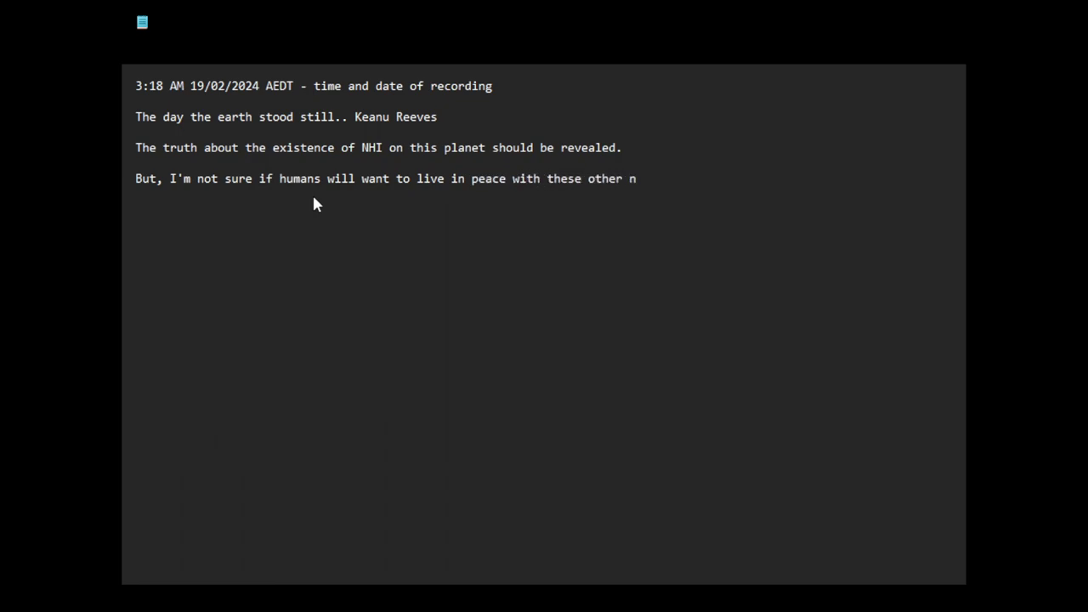
key(BackSpace)
text(non-human intelli)
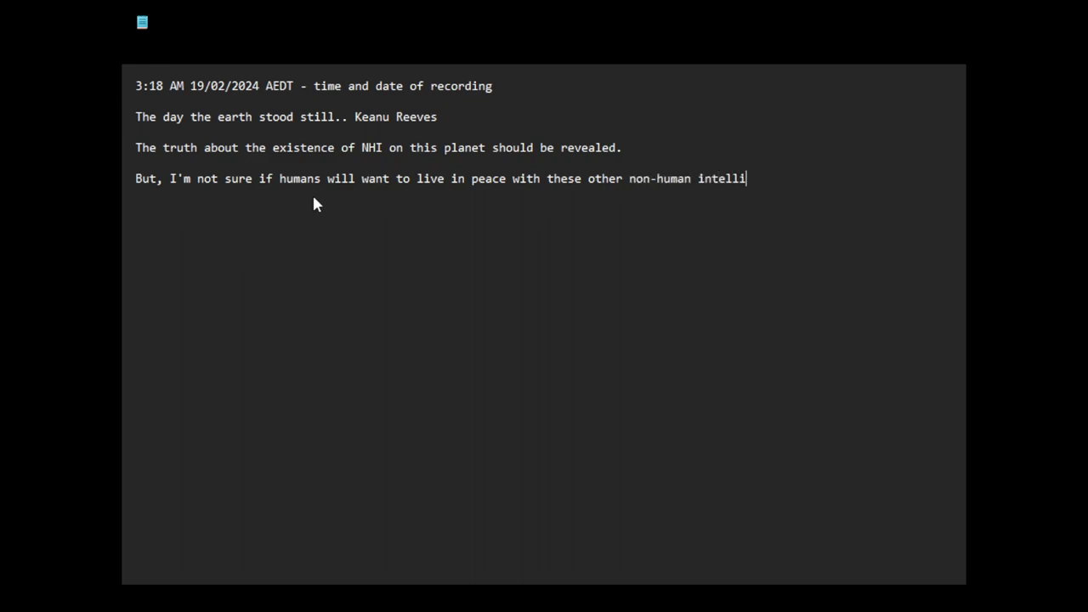
text(gent beings.)
key(Return)
key(Return)
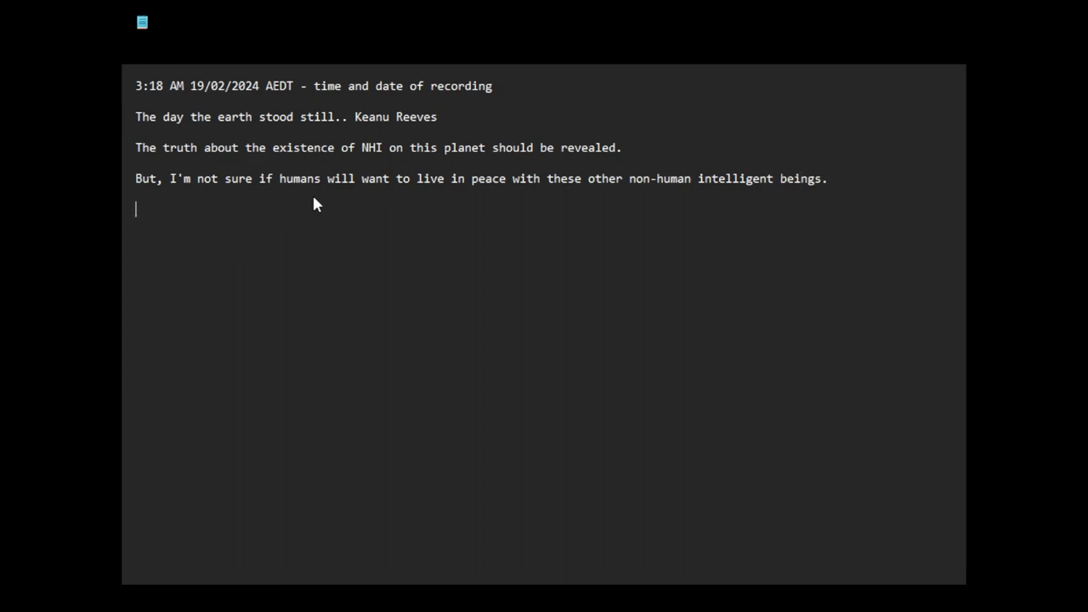
- Add the paragraph "If there was a one world government, there could be a central authority than can maintain a peaceable relationship with these NHI."
text(If there was a one )
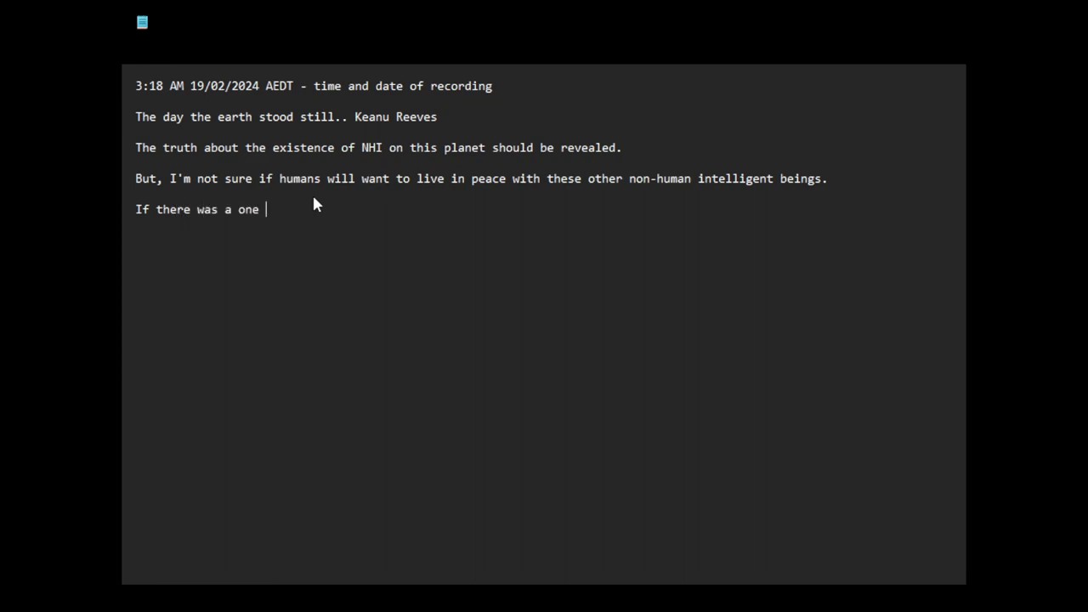
text(world government, there cou)
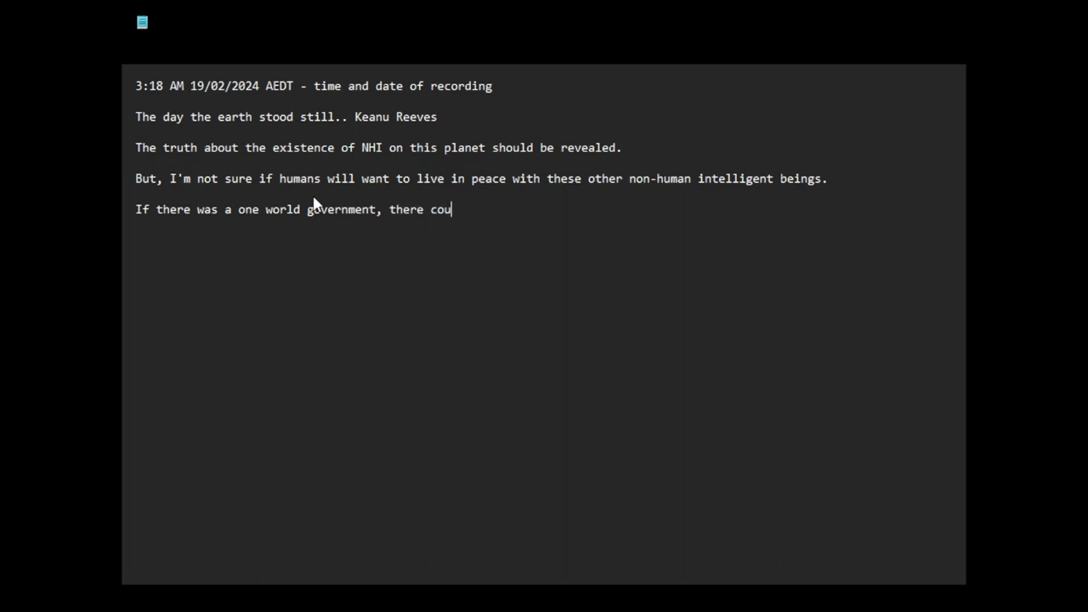
text(ld be a central auth)
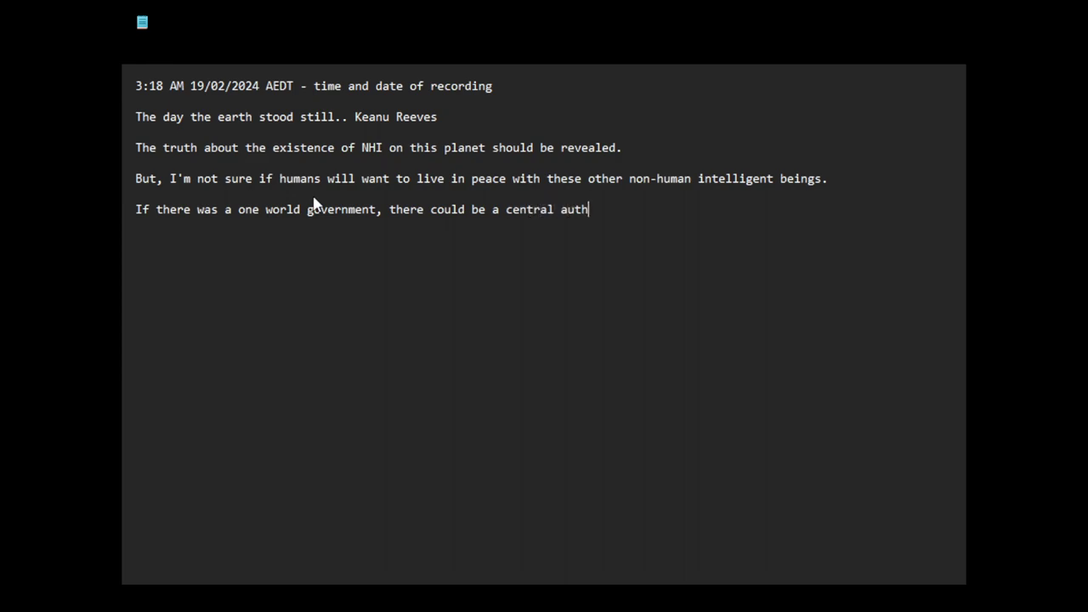
text(ority than can ma)
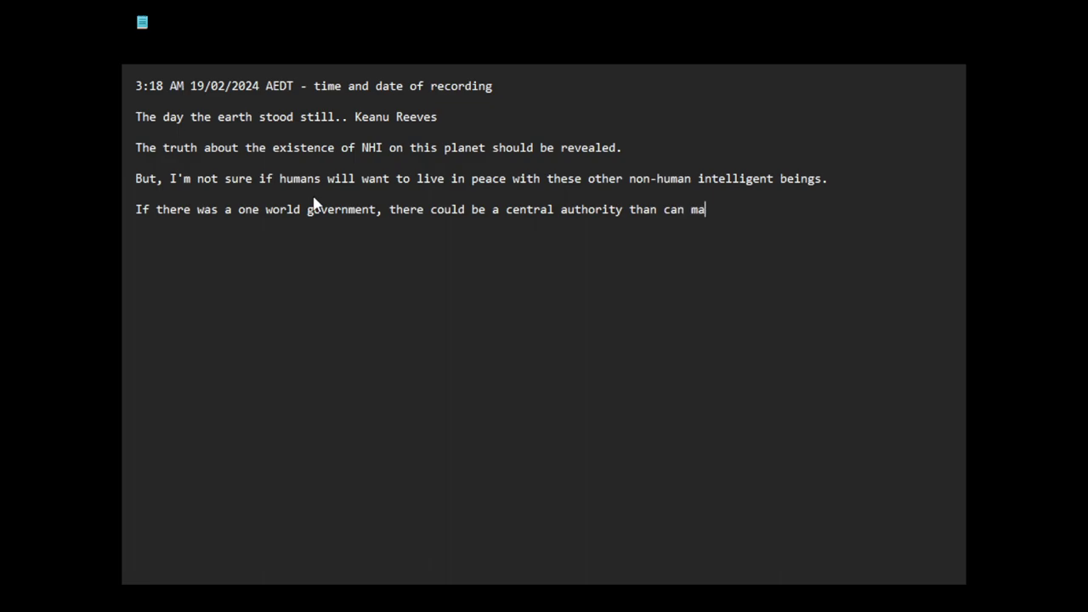
text(intain a peacea)
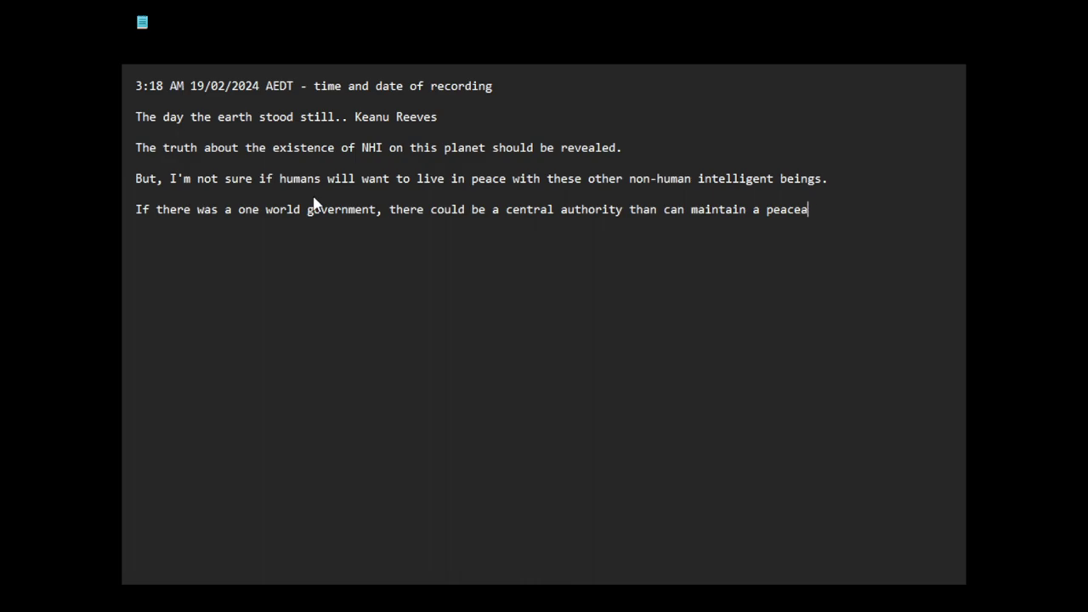
text(ble relationship wit)
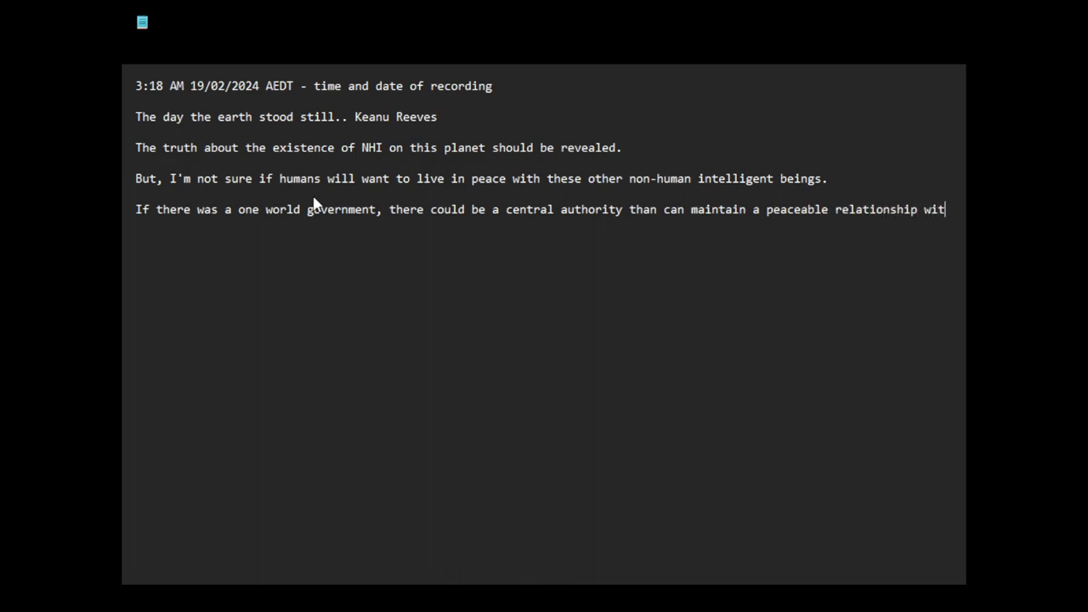
text(h these NHI.)
key(Return)
key(Return)
click(228, 295)
text(If t)
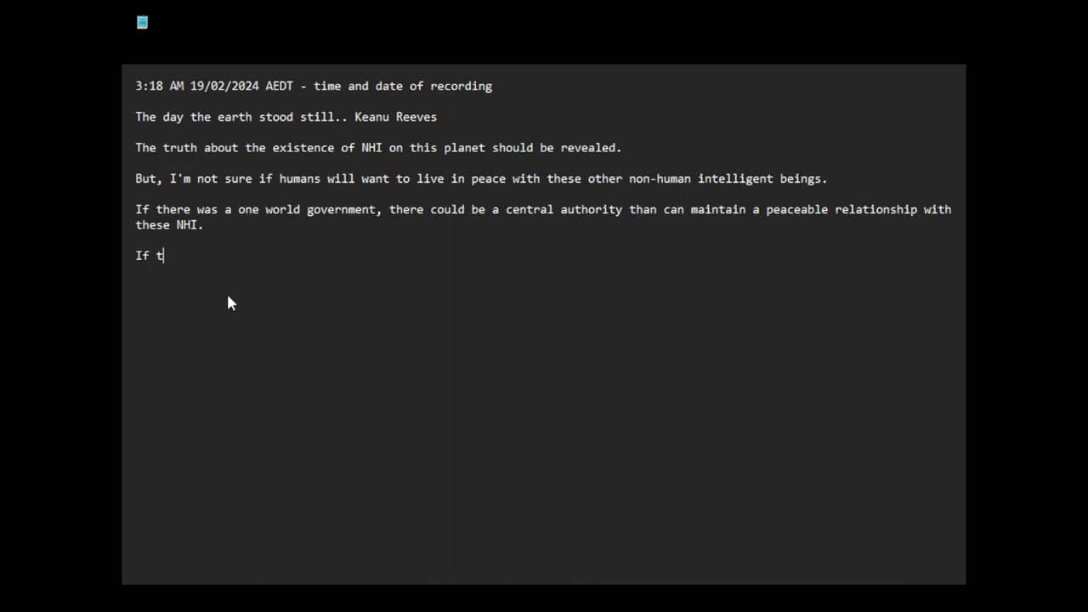
key(BackSpace)
key(BackSpace)
key(BackSpace)
key(BackSpace)
- Add the paragraph "Perhaps there is an agreement between humans and NHI or other ETs, that most of humanity is unaware of."
text(Perhaps there is an)
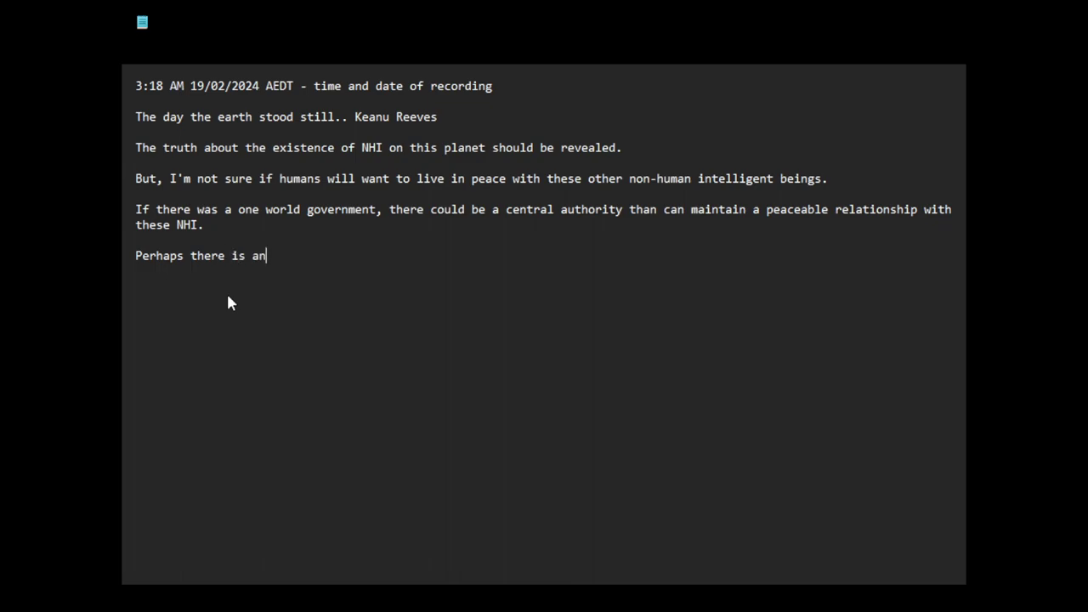
text( agreement between )
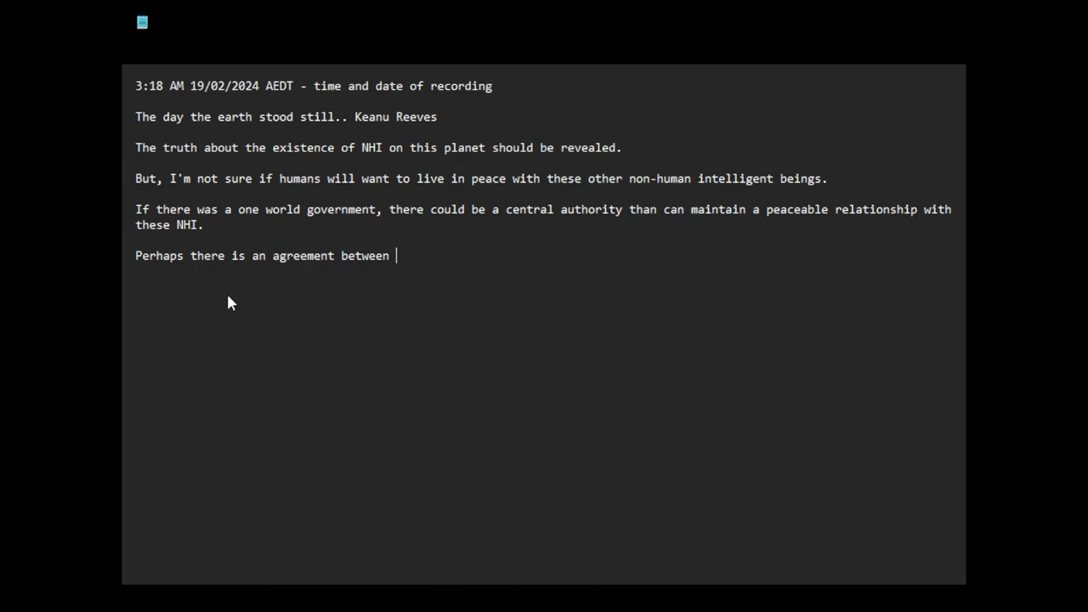
text(humans and)
text( N+H)
key(BackSpace)
text(+HI)
key(BackSpace)
key(BackSpace)
key(BackSpace)
text(HI or other )
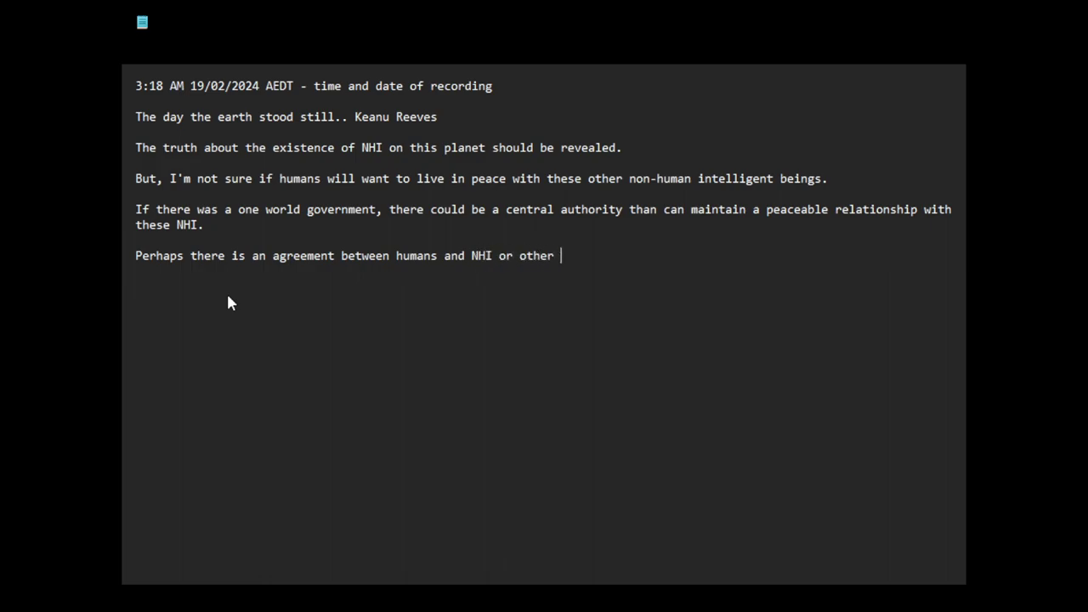
text(ETs, that most of )
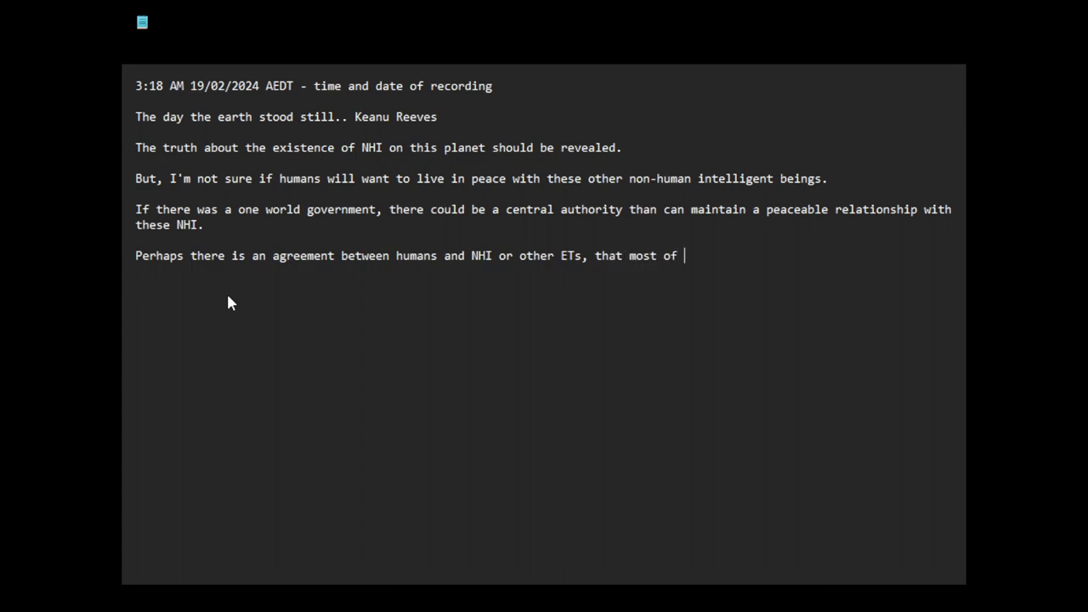
text(humanity is unawa)
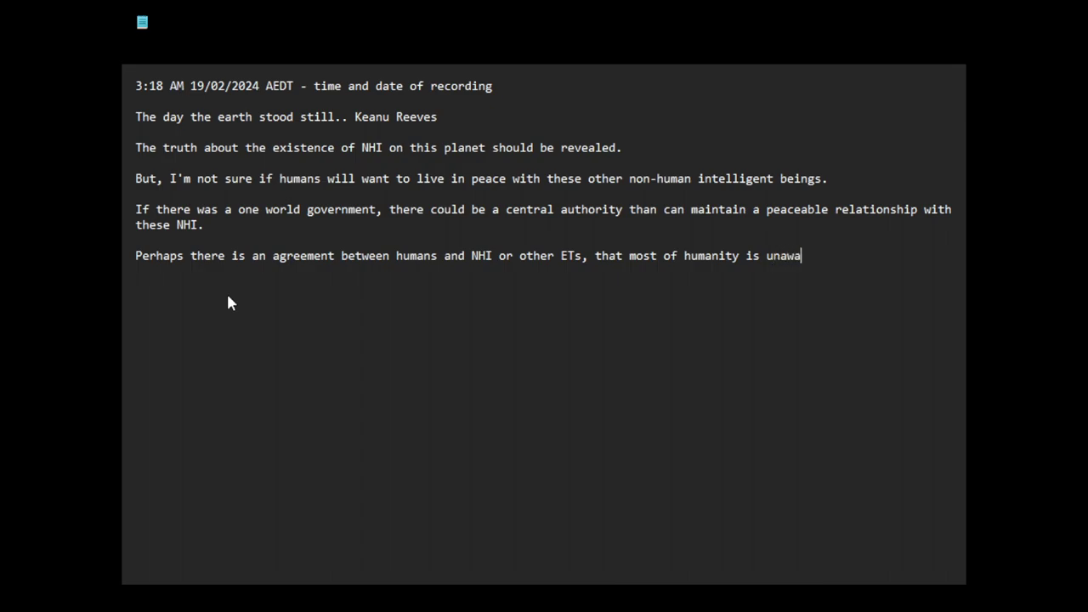
text(re of.)
key(Return)
key(Return)
- Begin the new paragraph with "If the one world government is not implemented by a set date in the near"
text(If the one world government)
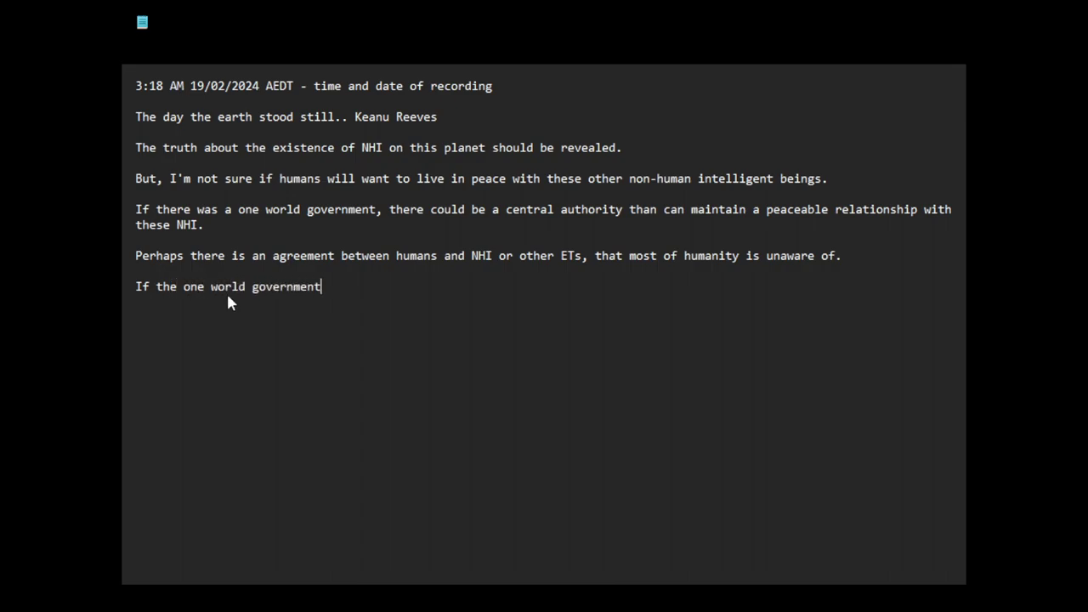
text( is not implemented)
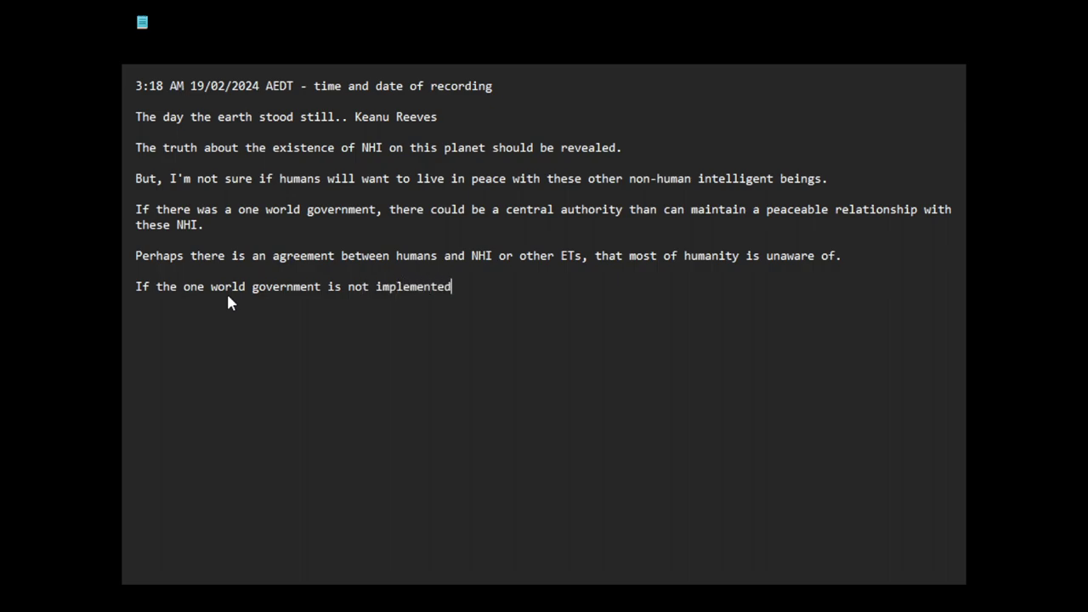
text( by a set date in the near)
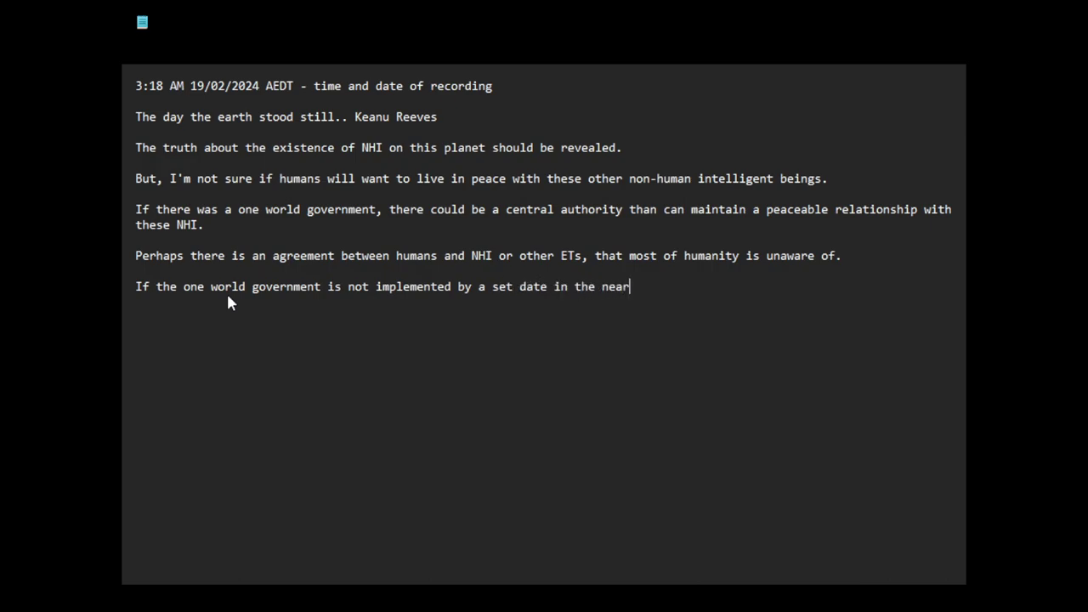
- Complete the last sentence with "future, most or all of humanity gets destroyed, pursuant to the terms of this treaty." and leave a blank line
text( future, most or all of hum)
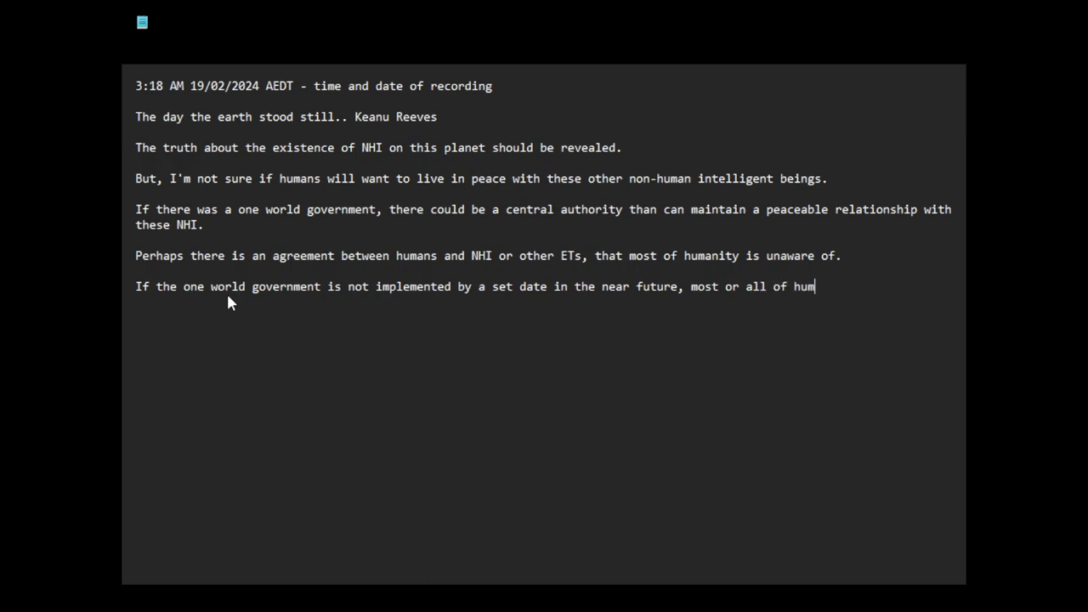
text(anity gets destroyed)
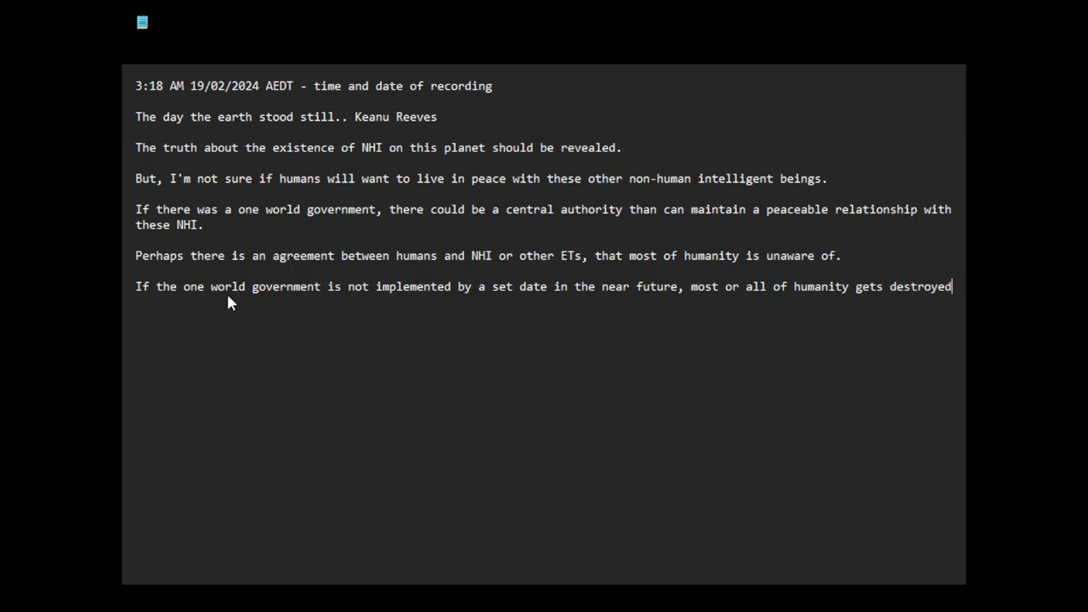
text(, pursuant to the terms o)
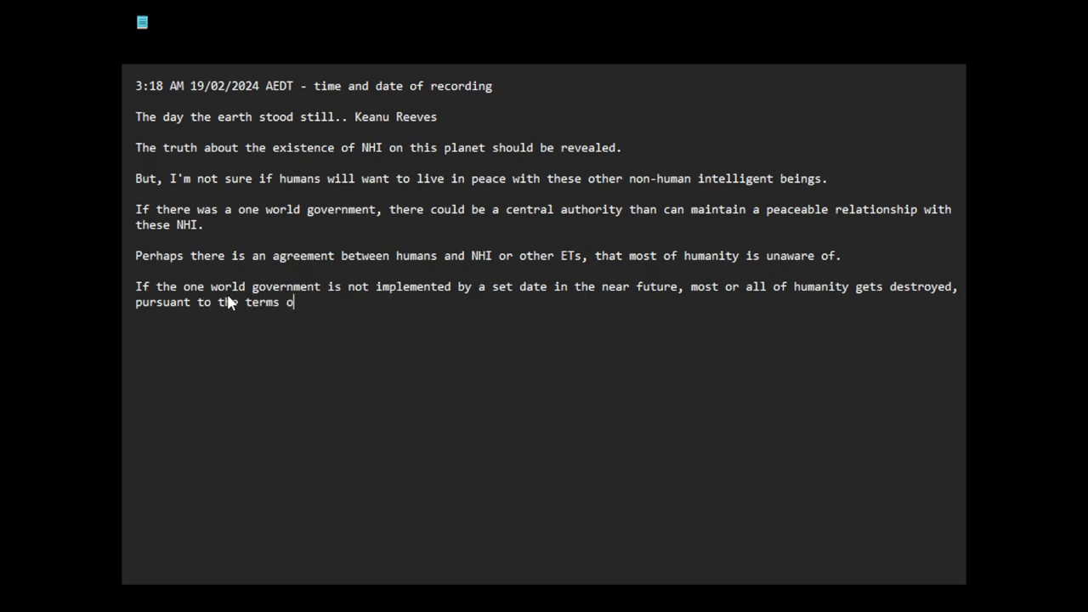
text(f this treaty.)
key(Return)
key(Return)
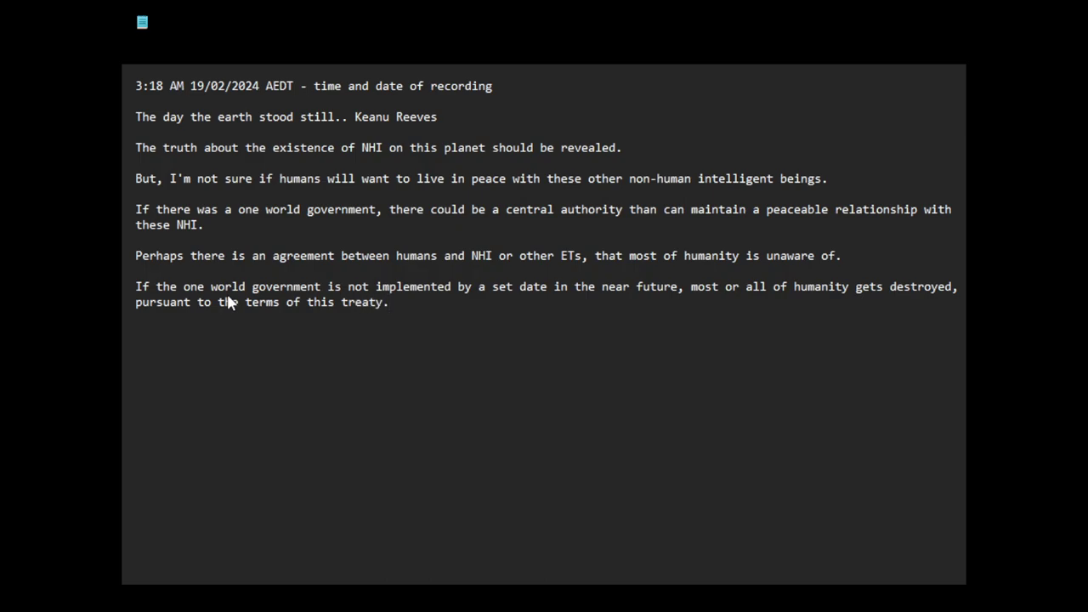